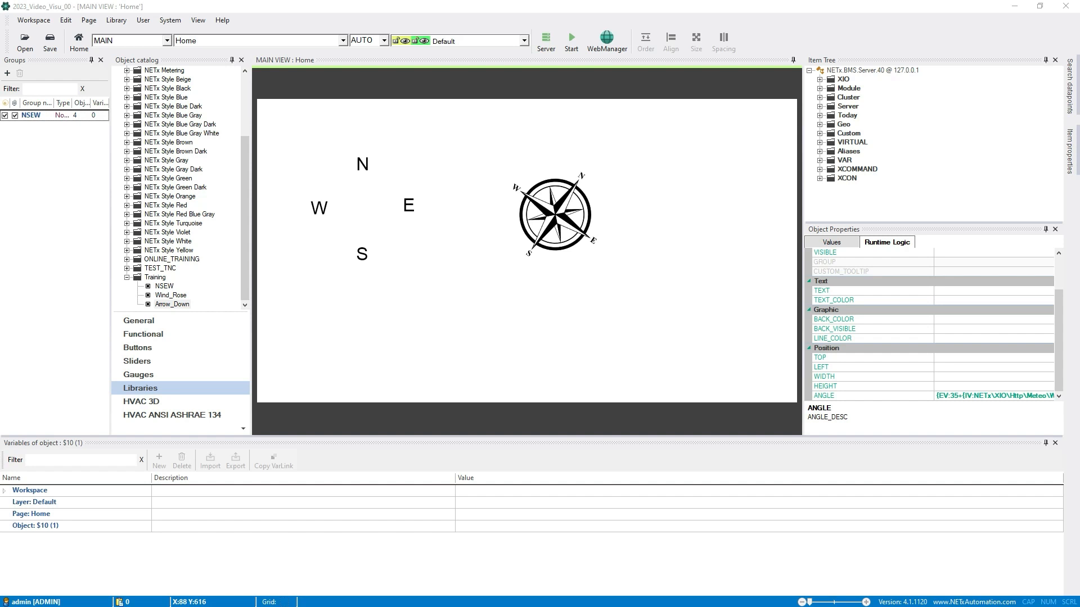
- Place the Arrow_Down object from the Training library at the centre of the N, S, E, W letters
left_click_drag(169, 304, 363, 216)
left_click(359, 318)
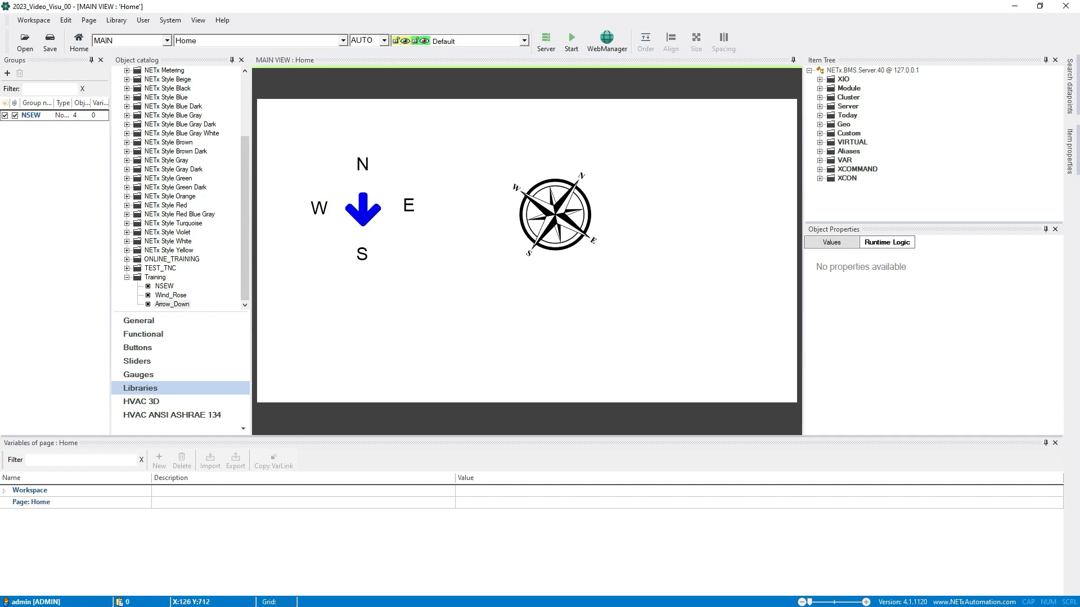
- In NETx Core Server Studio, copy the item path of Wind_direction under XIO, Http, Meteo, and return to the visualization editor
key("alt+Tab")
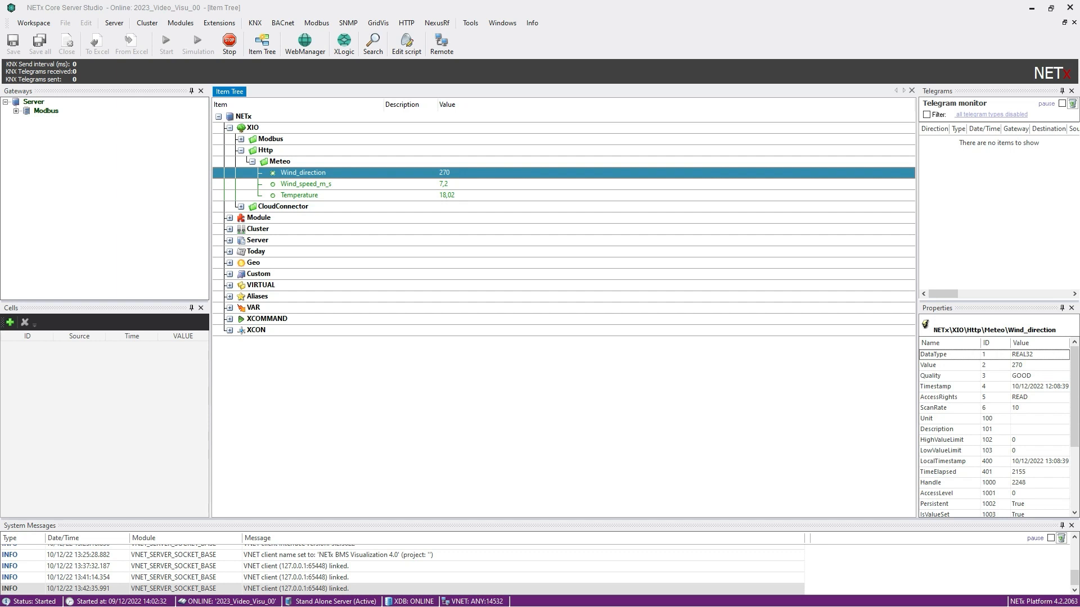
right_click(362, 172)
left_click(402, 212)
key("alt+Tab")
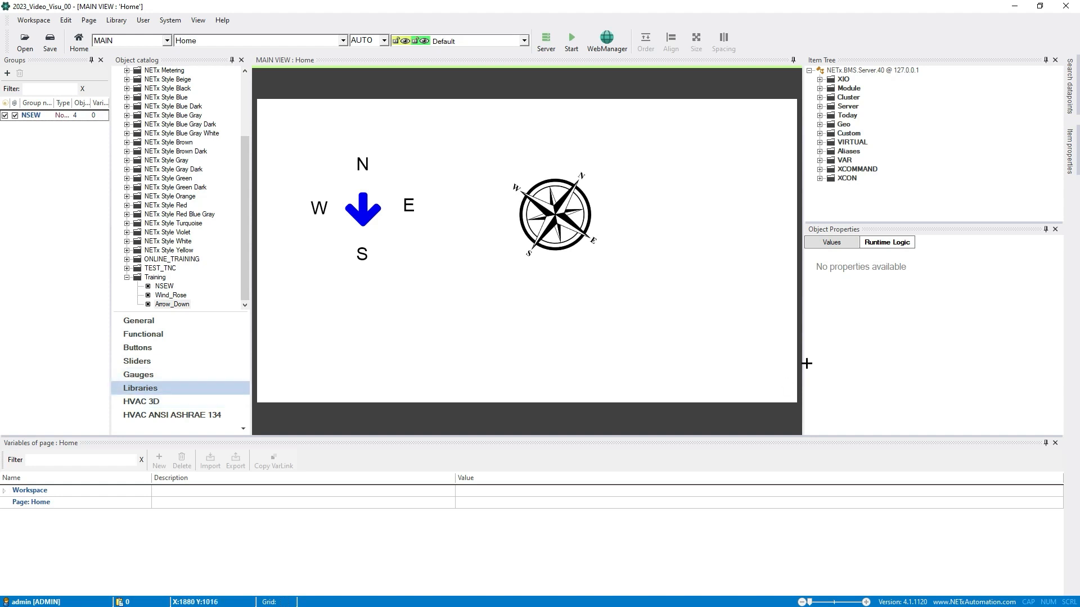
- Set the blue arrow's ANGLE runtime logic to {IV:NETx\XIO\Http\Meteo\Wind_direction}
left_click(362, 217)
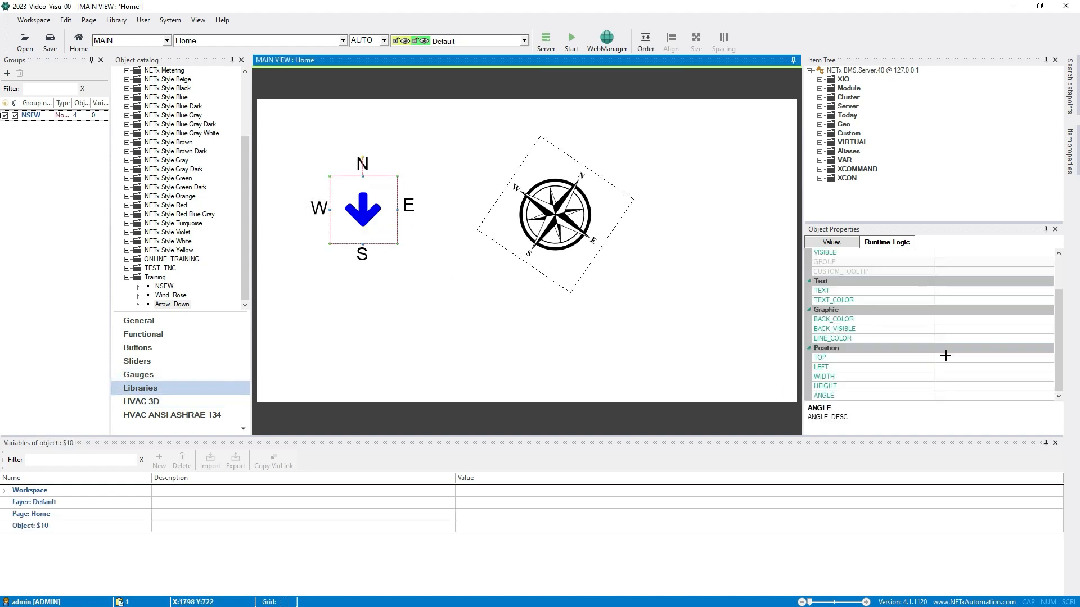
left_click(955, 395)
type("(")
type("V")
key("ctrl+v")
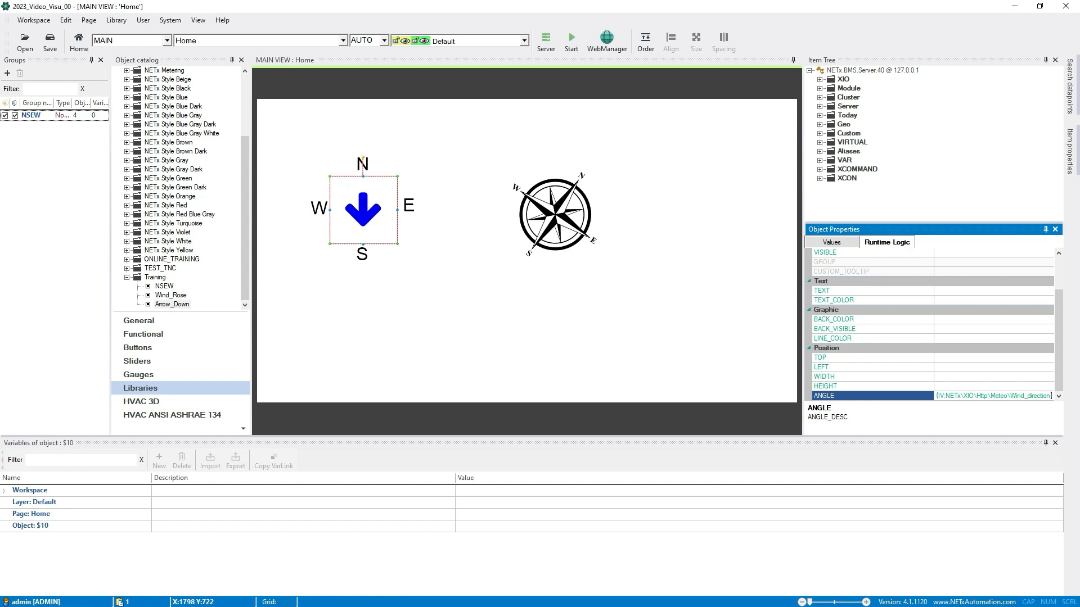
left_click(498, 300)
left_click(386, 222)
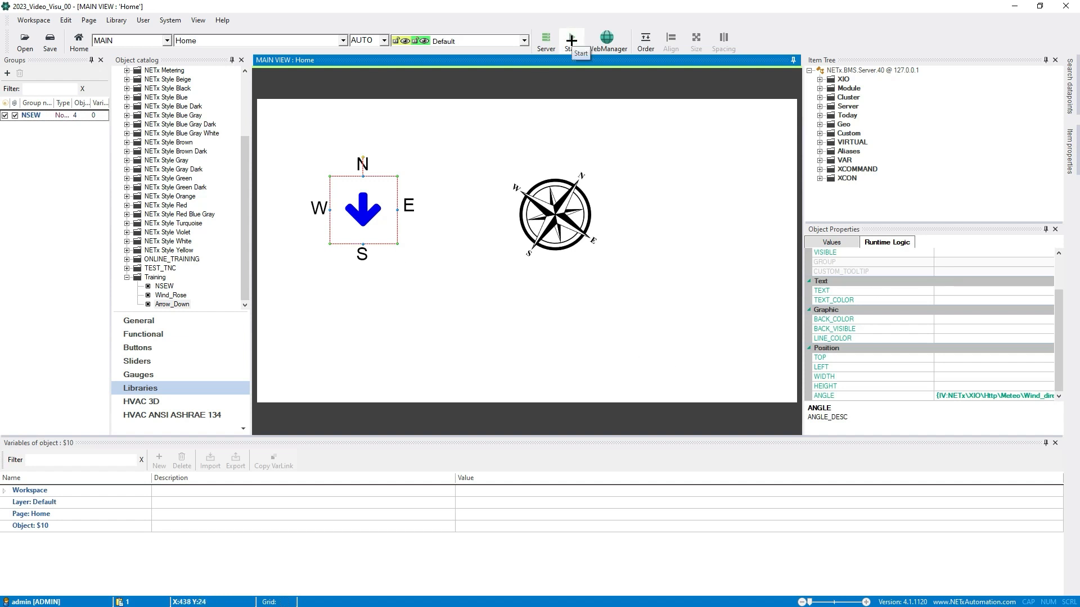
- Run the visualization, saving the workspace, to check the arrow's direction, and stop it again
left_click(571, 41)
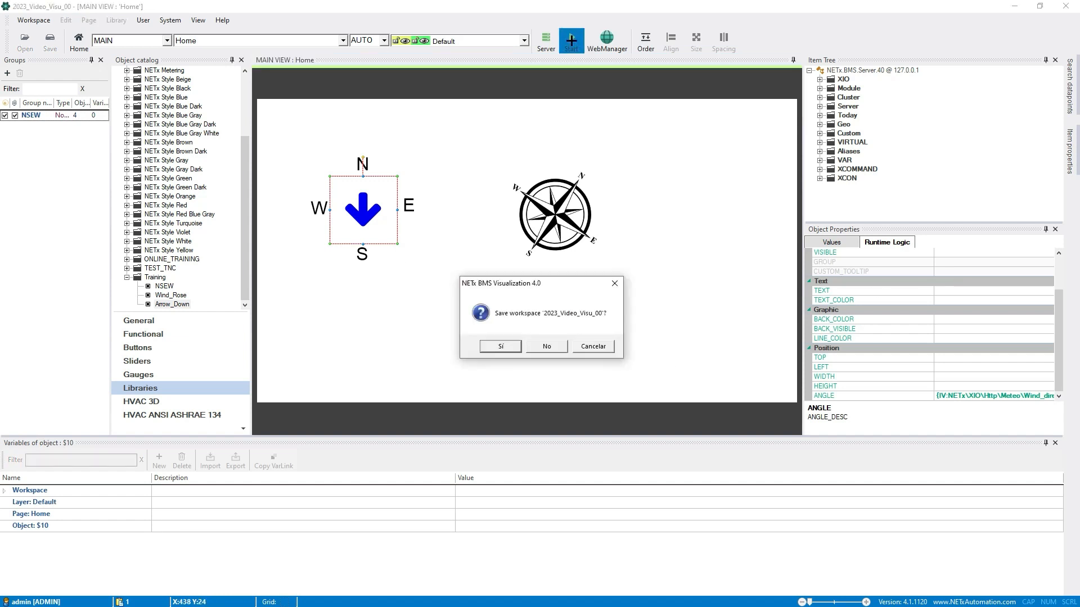
left_click(494, 346)
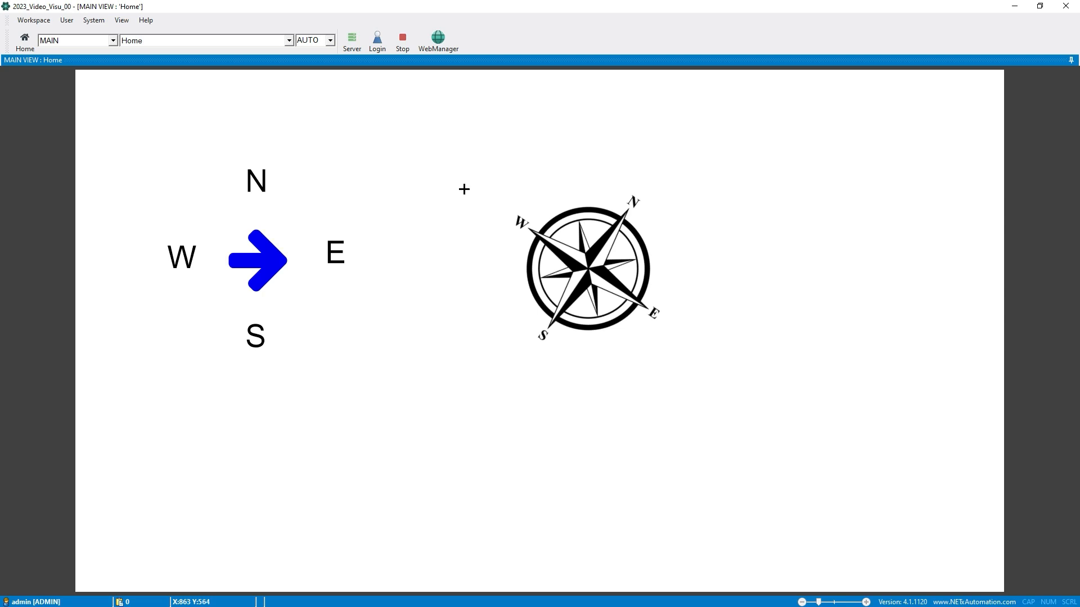
left_click(403, 40)
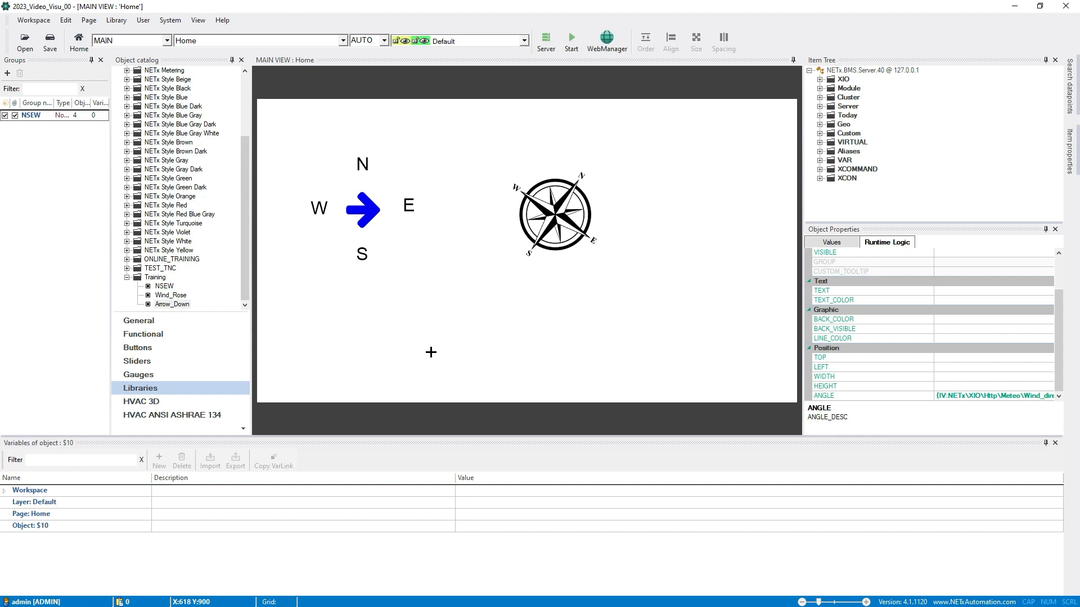
- Copy the blue arrow onto the centre of the tilted compass rose
left_click(353, 213)
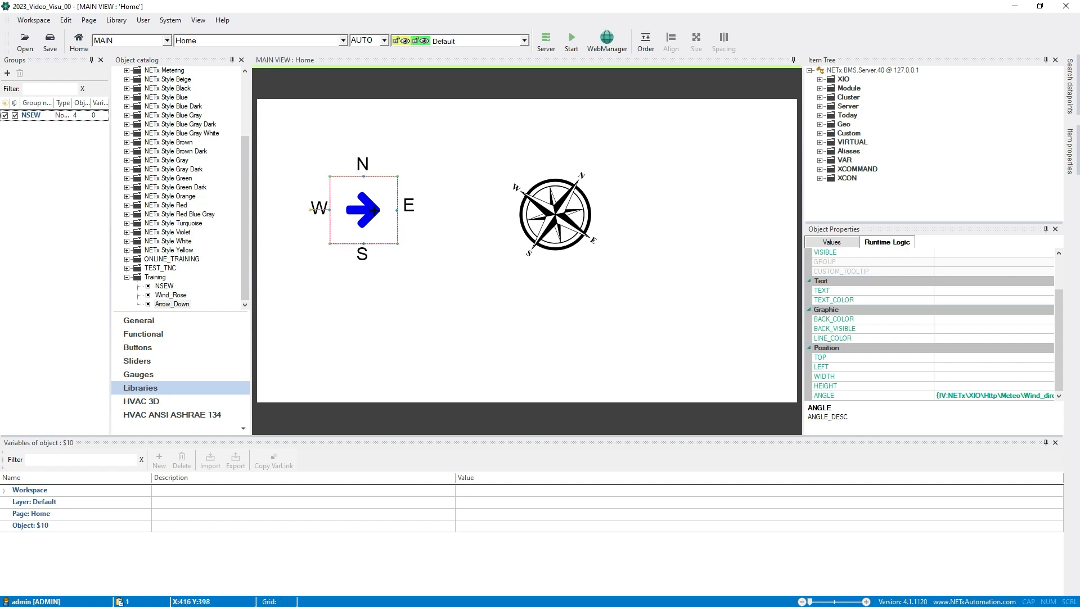
left_click_drag(374, 210, 564, 216)
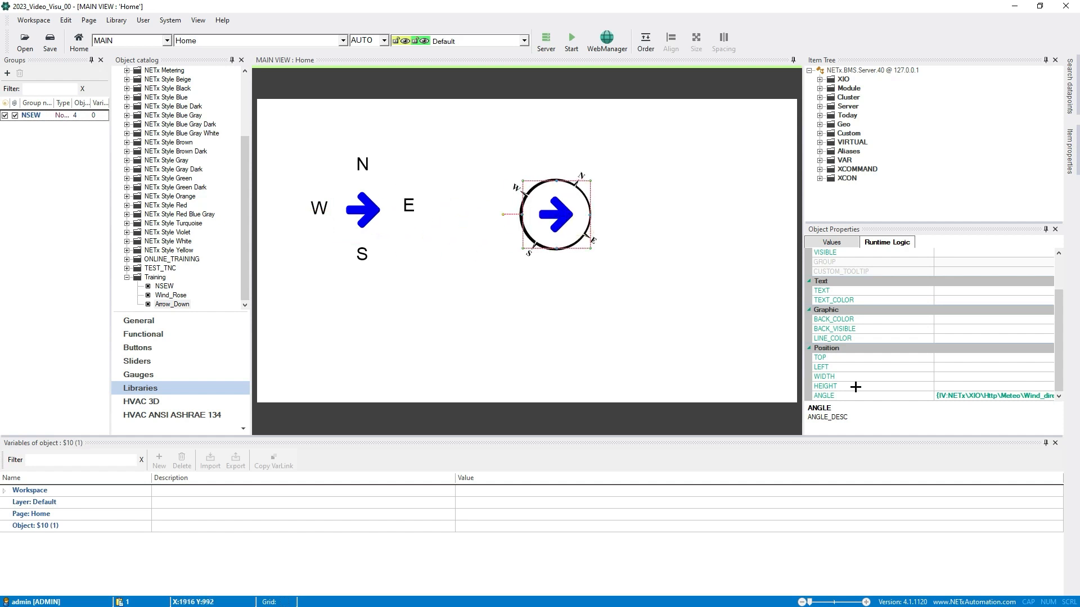
- Set the compass arrow's ANGLE runtime logic to {EV:35+{IV:NETx\XIO\Http\Meteo\Wind_direction}}
left_click(947, 395)
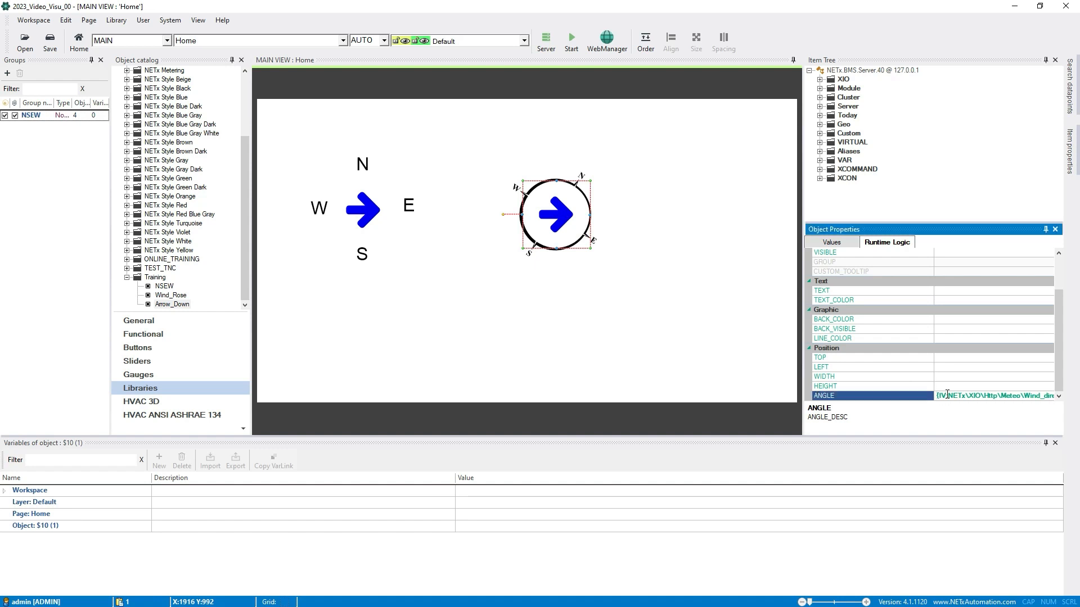
type("(")
type("EV")
type(":")
type("35")
type("+")
key("Right")
key("Right")
key("Right")
key("Right")
key("Right")
key("Right")
key("Right")
key("Right")
key("Right")
key("Right")
key("Right")
key("Right")
key("Right")
key("Right")
key("Right")
key("Right")
key("Right")
key("Right")
key("Right")
key("Right")
type("}")
- Save the workspace and start the visualization with both arrows
left_click(573, 35)
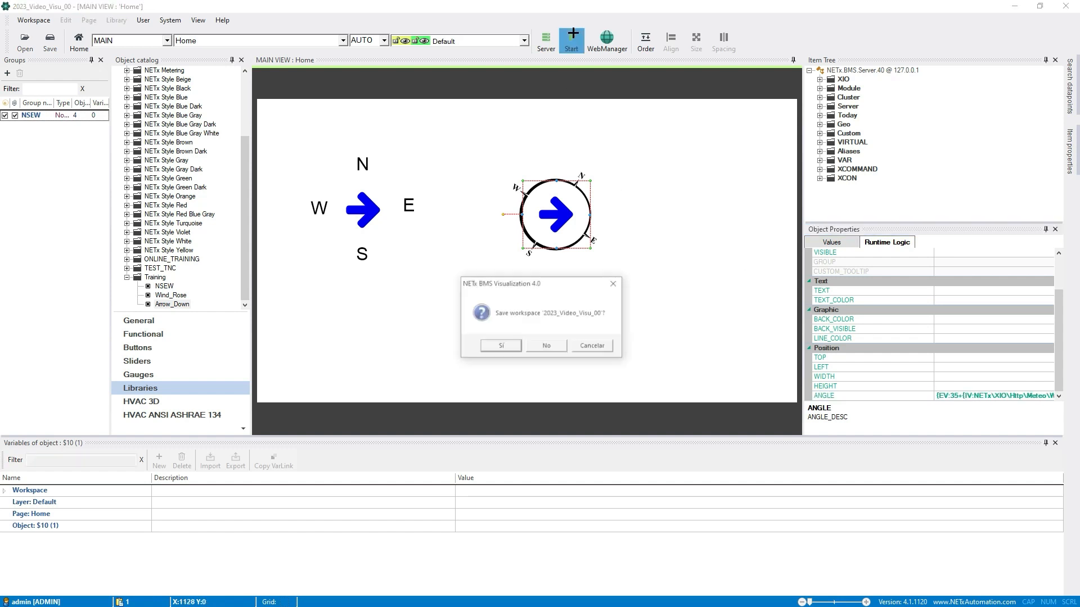
left_click(495, 346)
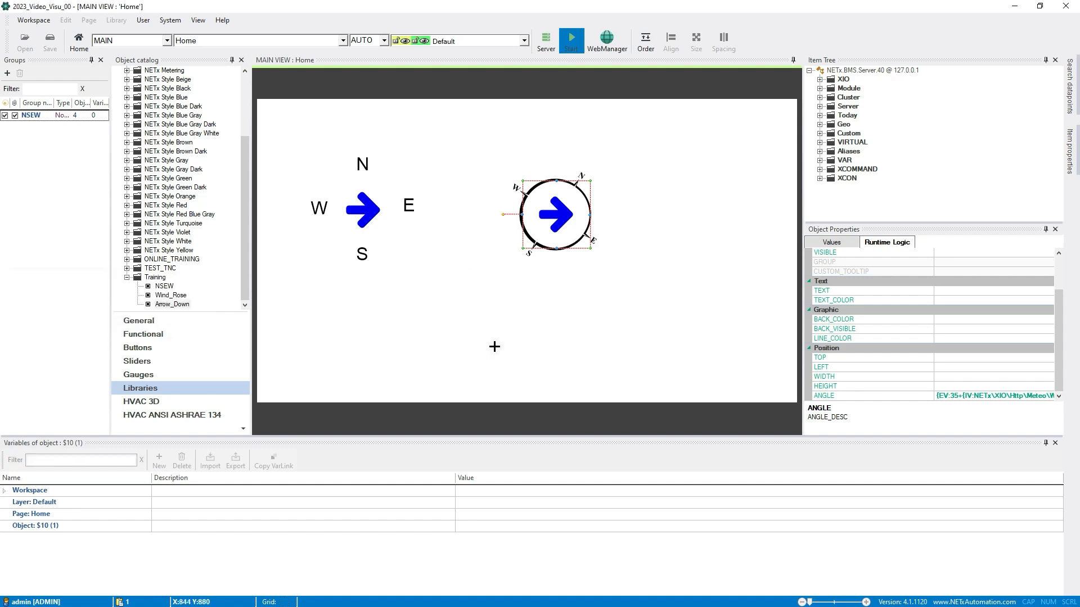